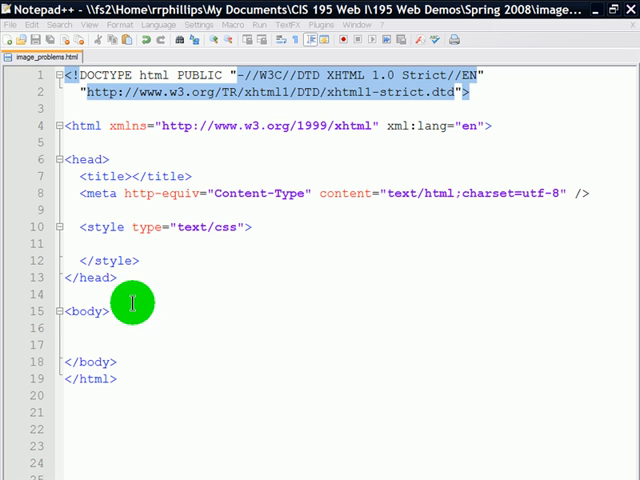
# - Place the insertion point in the empty title, ready to type the page content
pyautogui.click(132, 177)
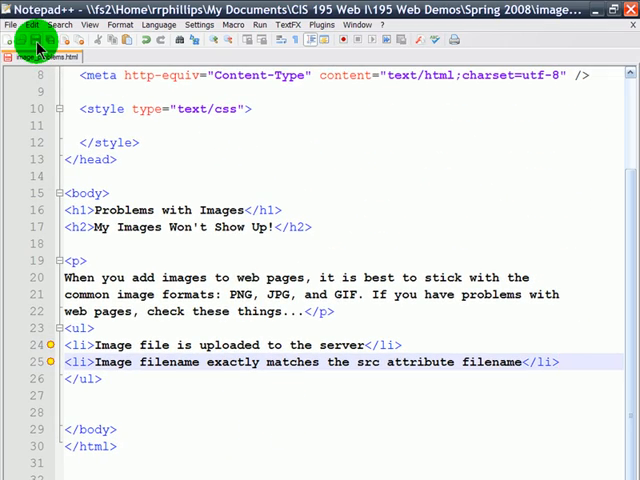
# - Save the page, preview it in Firefox, then go to google.com in a new tab
pyautogui.click(38, 42)
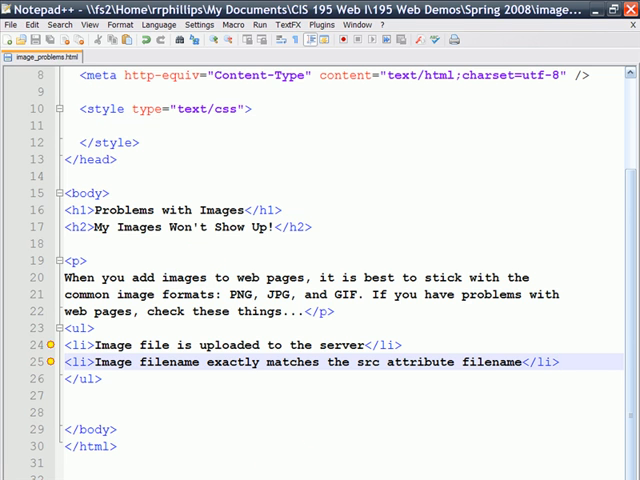
pyautogui.hotkey('alt', 'Tab')
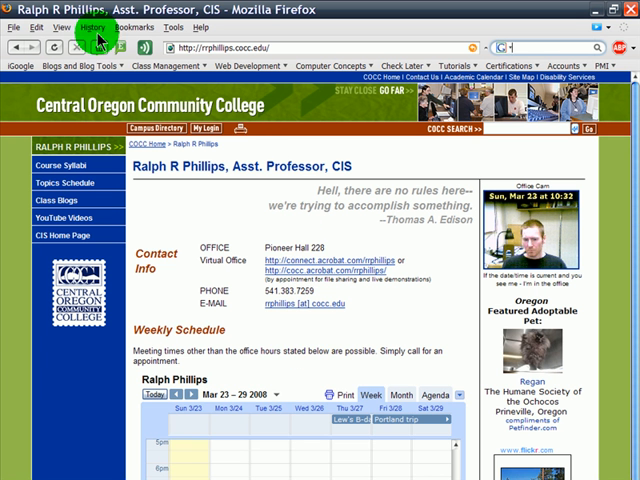
pyautogui.hotkey('ctrl', 'Tab')
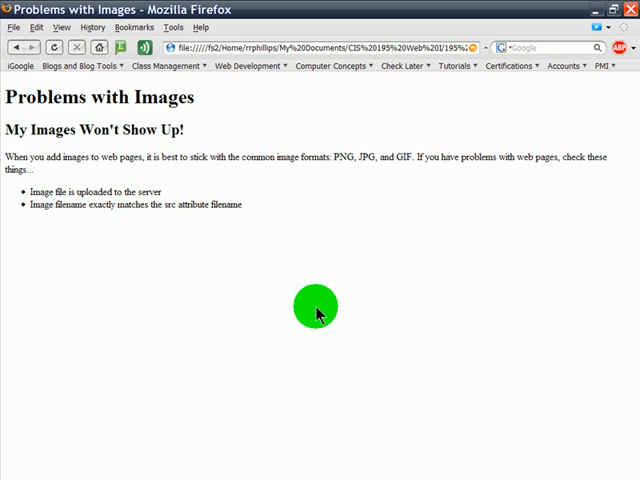
pyautogui.click(13, 27)
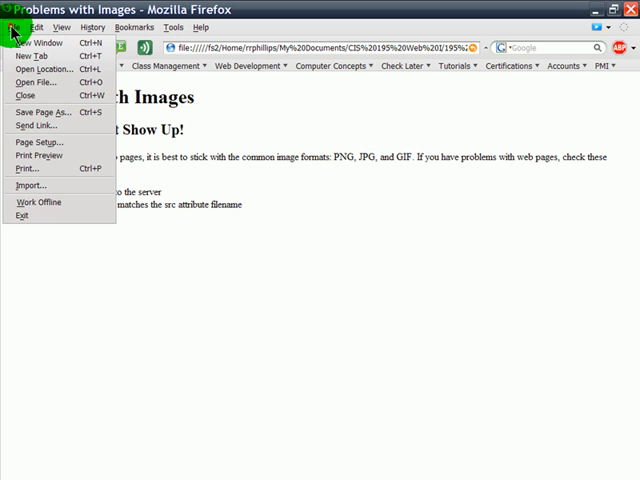
pyautogui.click(24, 57)
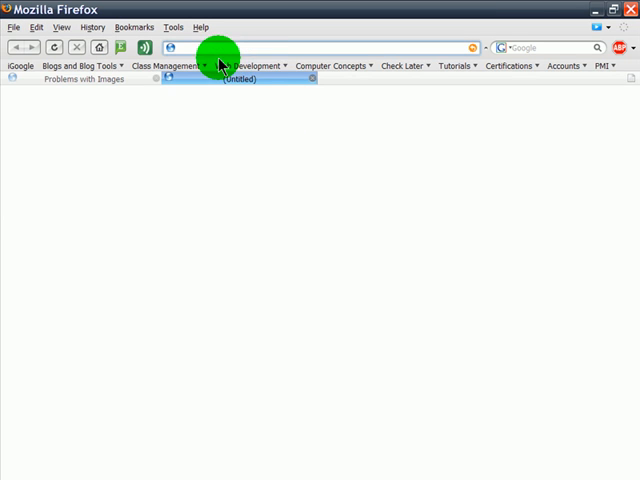
pyautogui.write('www')
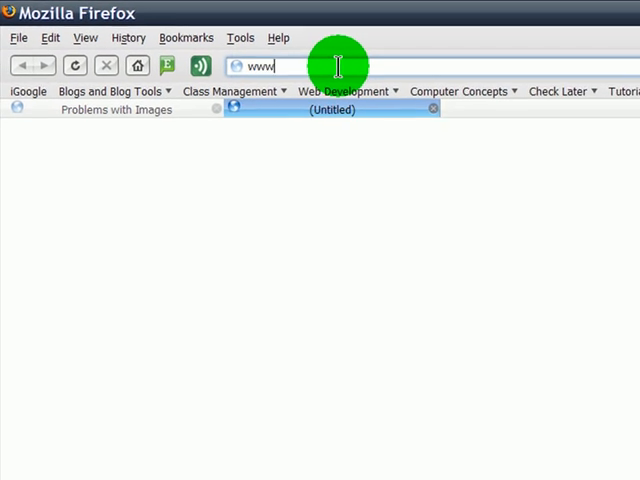
pyautogui.write('.google.com')
pyautogui.press('Return')
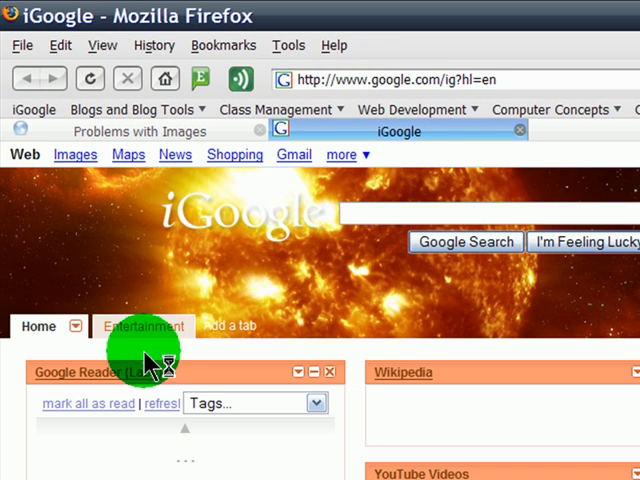
# - Search Google Images for sunset and open the full-size Sunset Beach photo
pyautogui.click(75, 155)
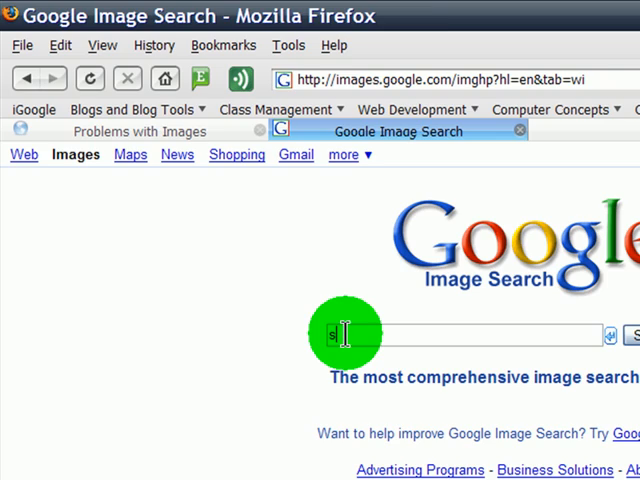
pyautogui.write('sunset')
pyautogui.press('Return')
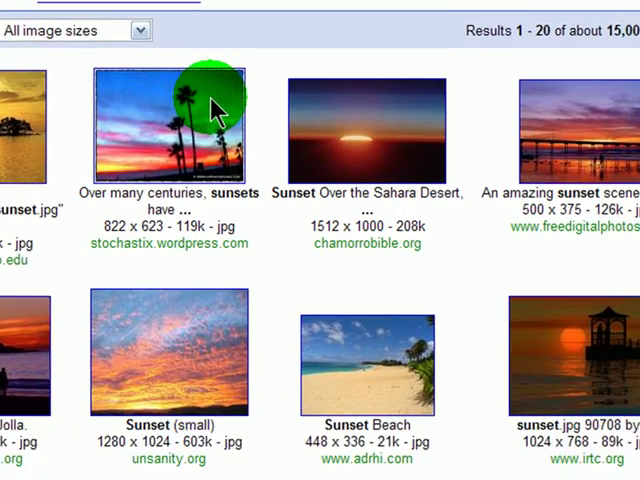
pyautogui.scroll(-2, 215, 108)
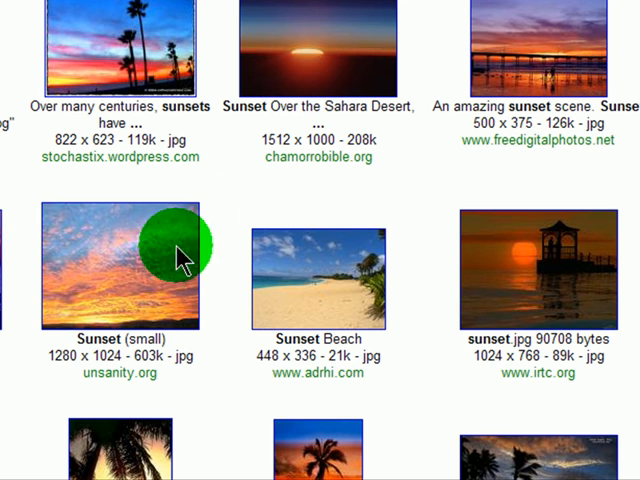
pyautogui.click(340, 283)
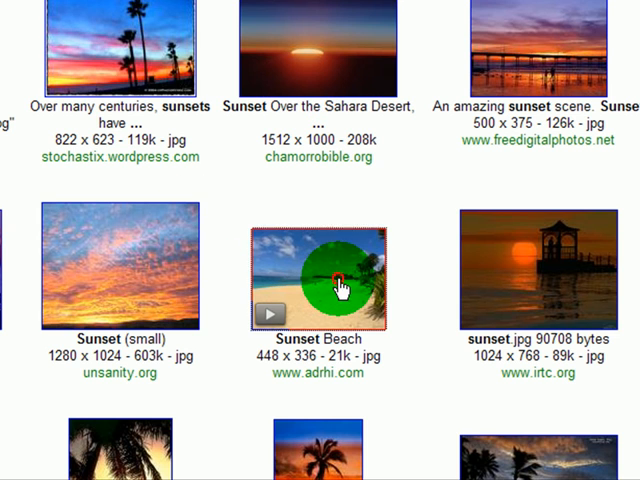
pyautogui.click(310, 157)
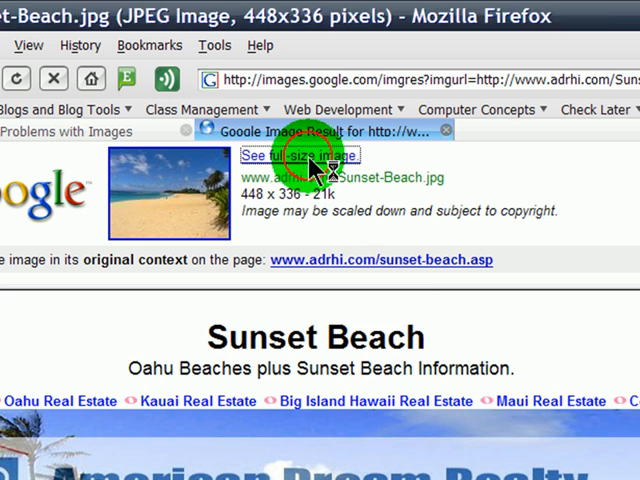
# - Start Save Image As for the photo Sunset-Beach.jpg and browse folders for a location
pyautogui.rightClick(320, 238)
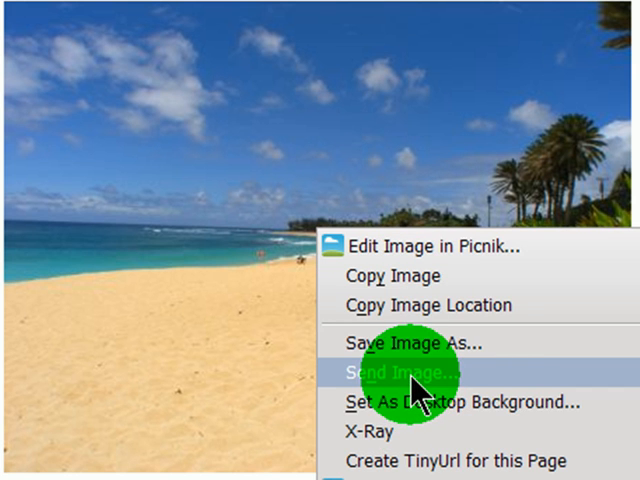
pyautogui.click(413, 345)
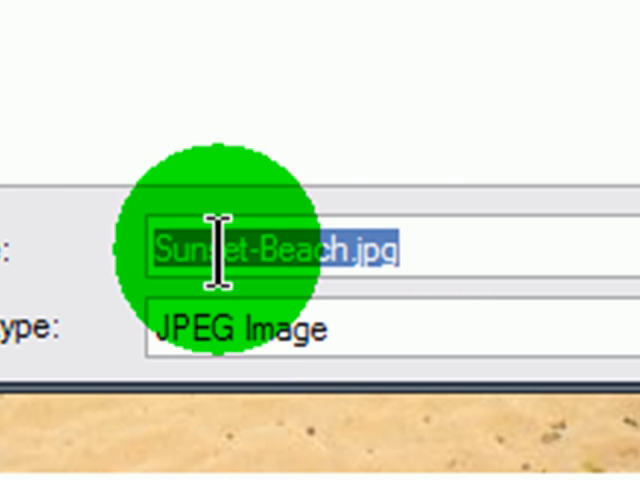
pyautogui.click(340, 250)
pyautogui.moveTo(348, 250); pyautogui.dragTo(155, 250)
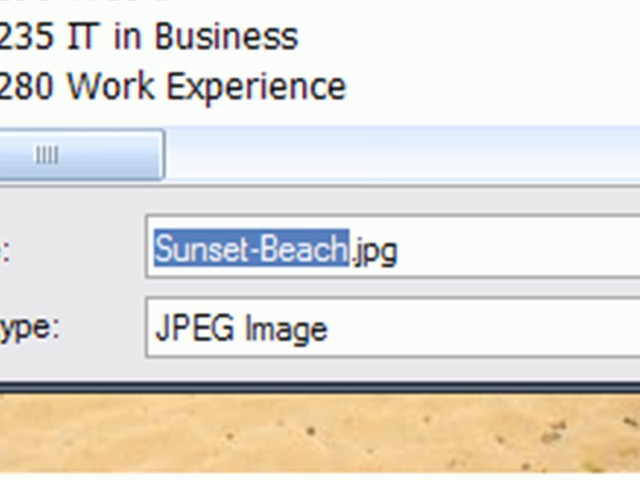
pyautogui.doubleClick(70, 10)
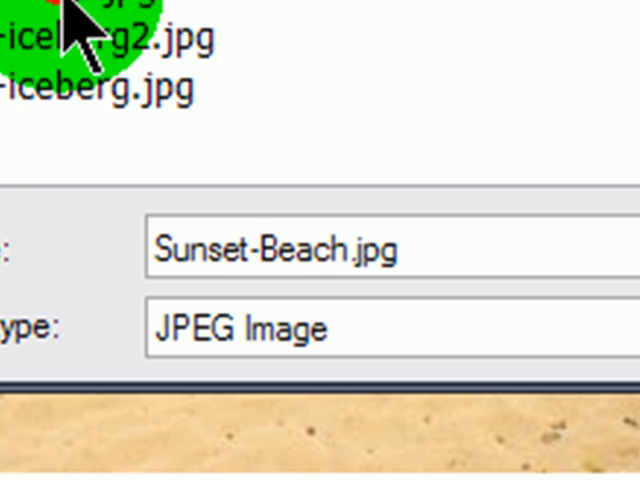
pyautogui.scroll(-2, 60, 10)
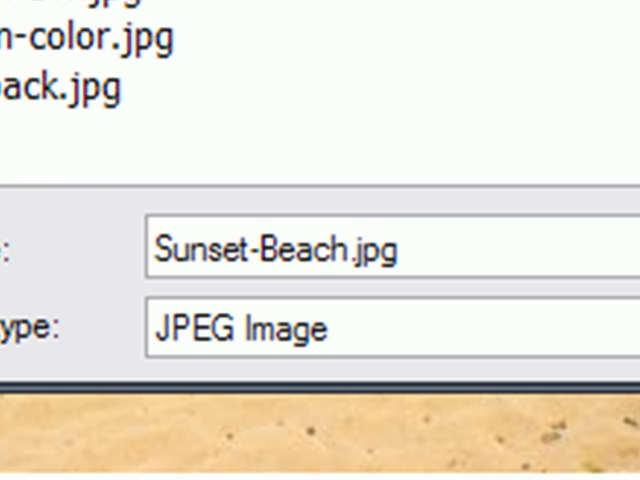
# - Replace the file name in the Save Image dialog with lowercase sunset.jpg
pyautogui.doubleClick(280, 248)
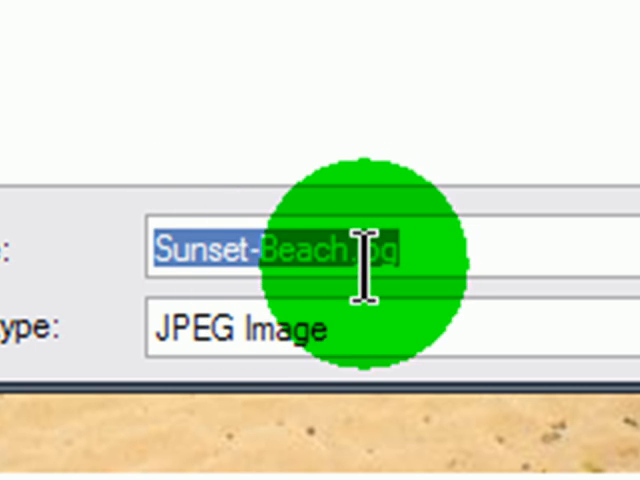
pyautogui.doubleClick(340, 248)
pyautogui.write('su')
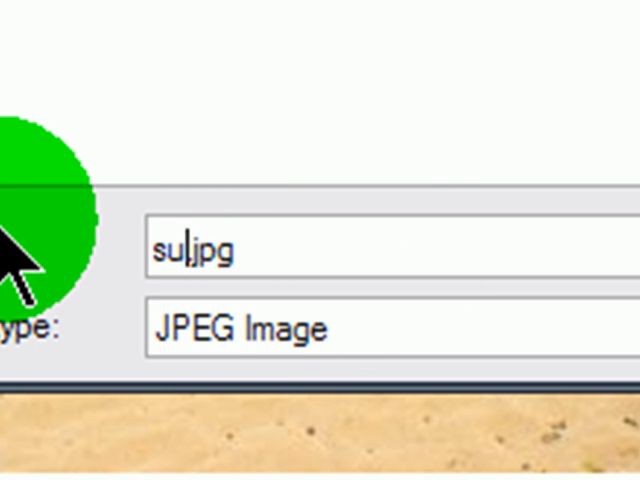
pyautogui.write('nset')
pyautogui.click(425, 245)
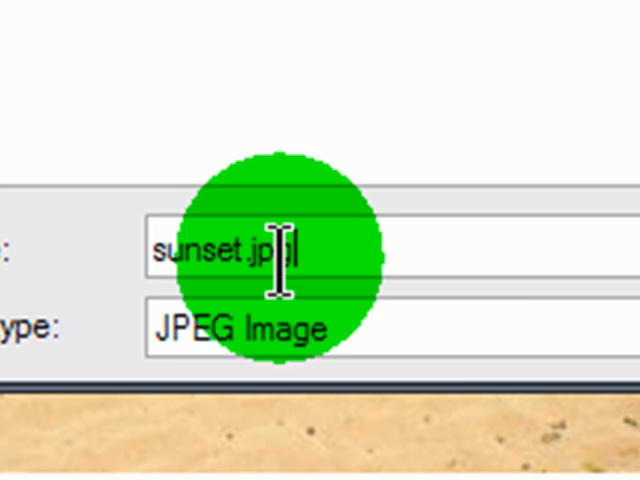
pyautogui.click(278, 260)
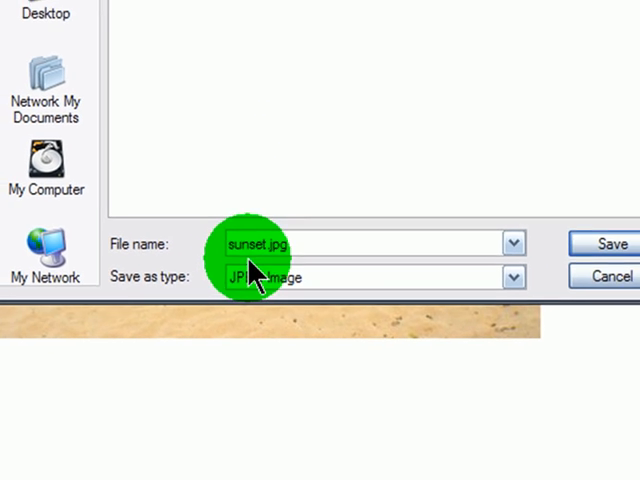
# - Save the photo as sunset.jpg and add a right-floated div with an img tag for it, alt 'photo of beautiful sunset'
pyautogui.click(592, 244)
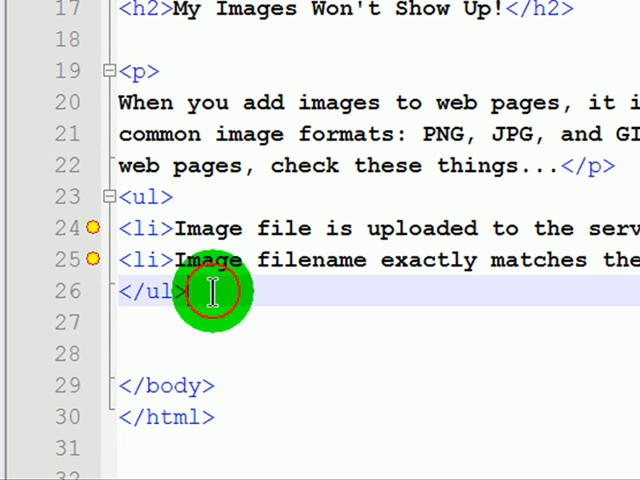
pyautogui.press('Return')
pyautogui.write('<d')
pyautogui.press('BackSpace')
pyautogui.press('BackSpace')
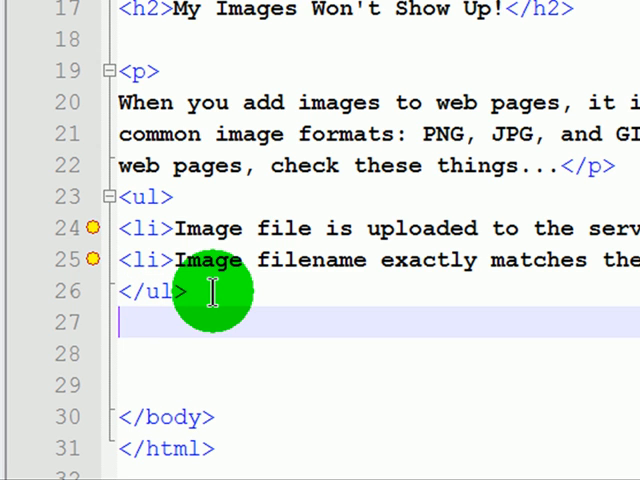
pyautogui.write('<div style=')
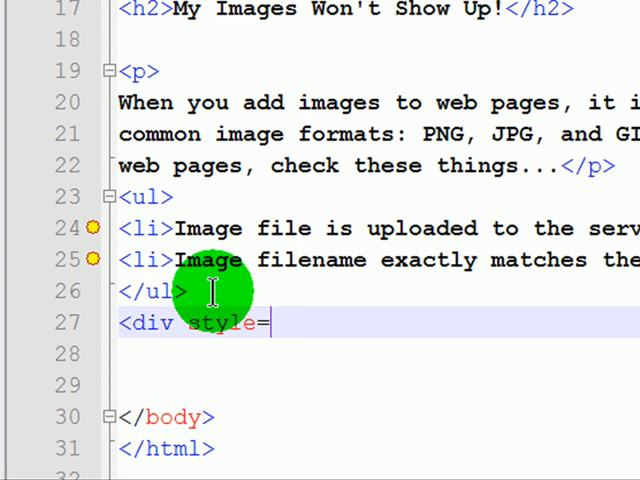
pyautogui.write('"te')
pyautogui.press('BackSpace')
pyautogui.press('BackSpace')
pyautogui.press('BackSpace')
pyautogui.press('BackSpace')
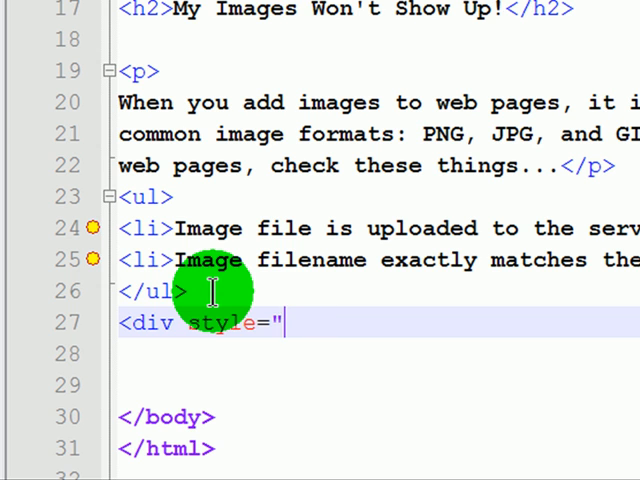
pyautogui.write('float:righ')
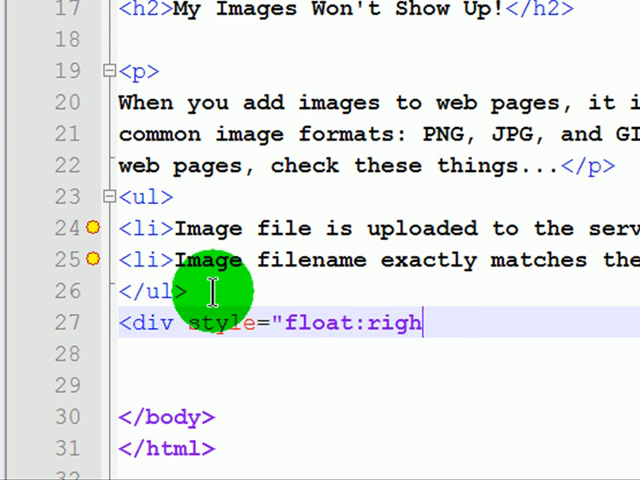
pyautogui.write('t">')
pyautogui.press('Return')
pyautogui.press('Return')
pyautogui.write('</div>')
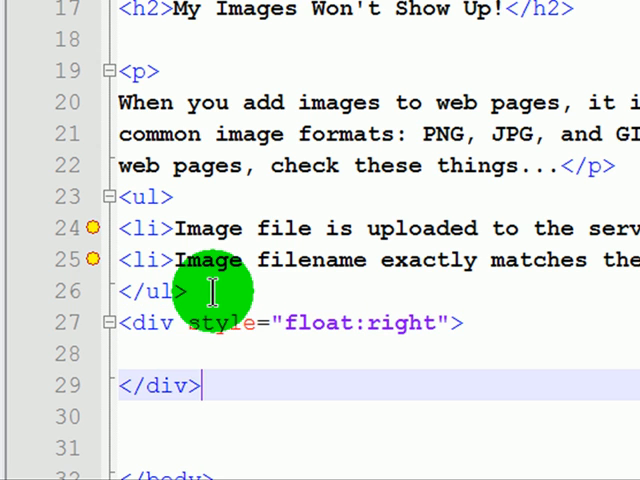
pyautogui.press('Up')
pyautogui.write('<img')
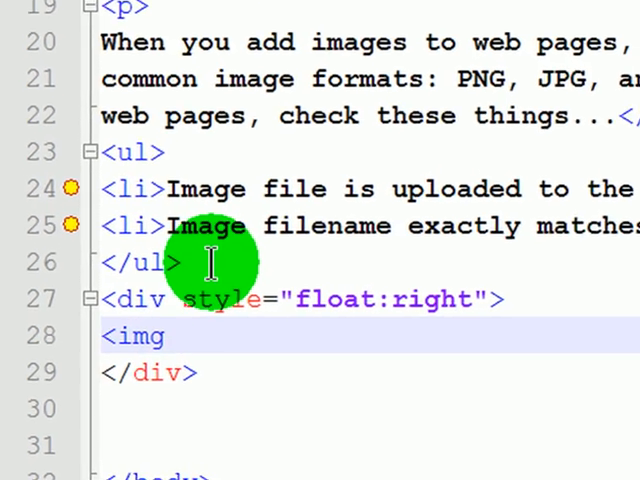
pyautogui.write(' src')
pyautogui.write('="sun')
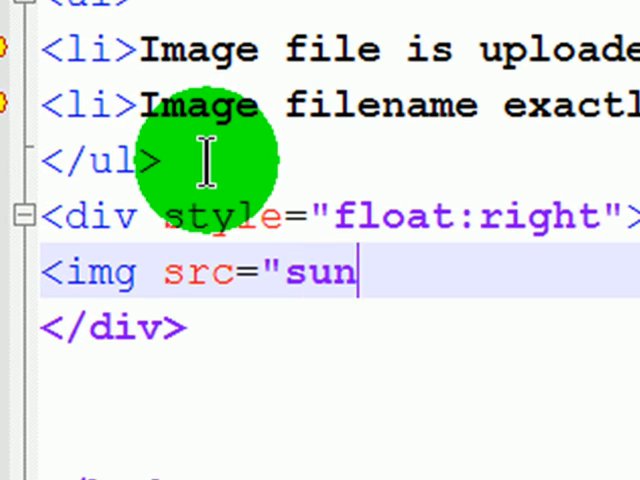
pyautogui.write('set.jp')
pyautogui.write('g"')
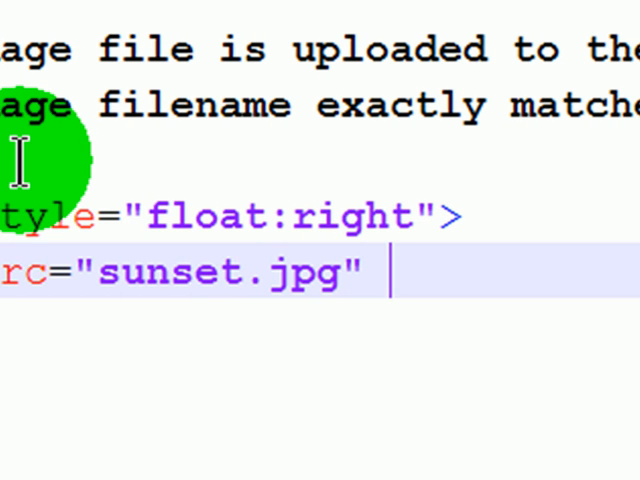
pyautogui.write(' alt="')
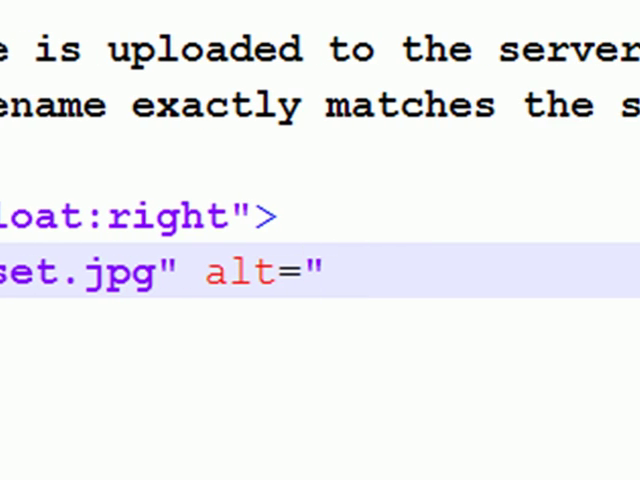
pyautogui.write('phot')
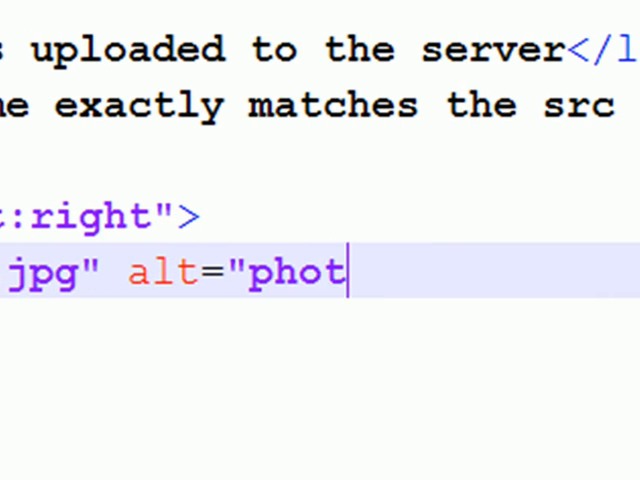
pyautogui.write('o of beautifu')
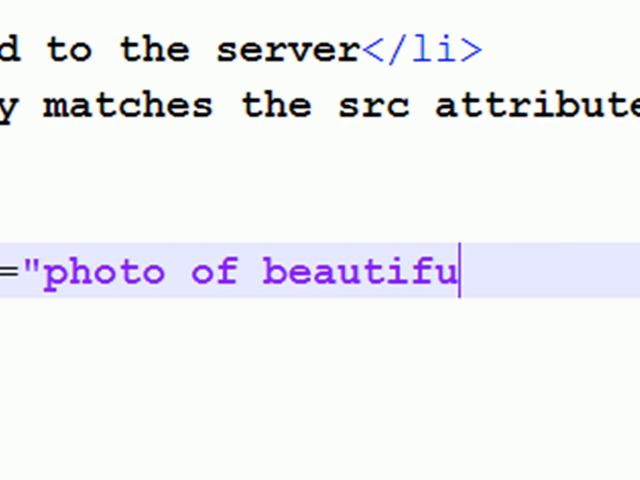
pyautogui.write('l sunset"')
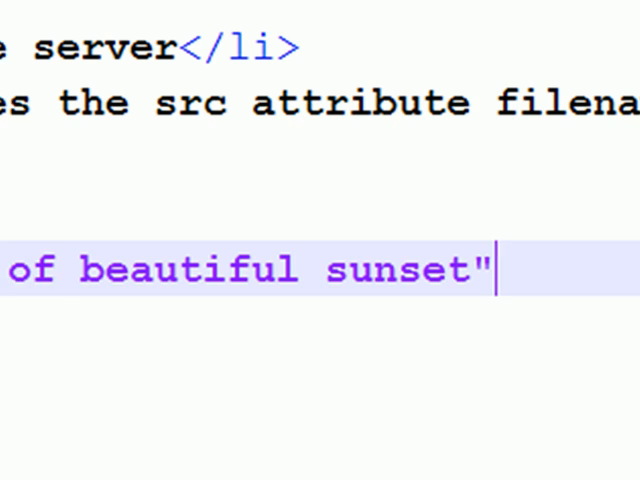
pyautogui.write(' />')
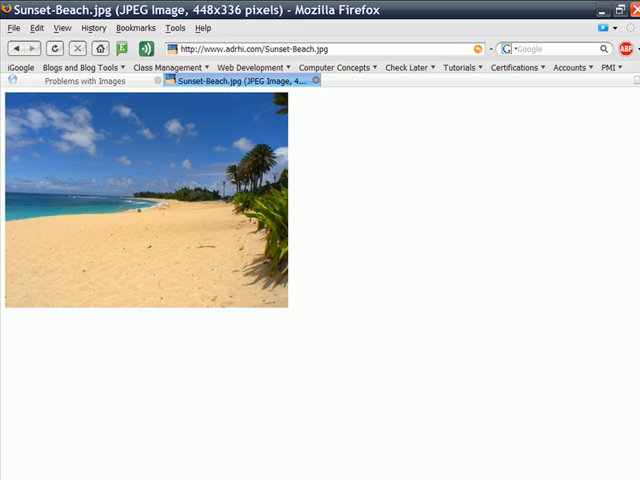
# - Reload the local page in Firefox so the sunset photo appears beside the list
pyautogui.click(116, 86)
pyautogui.click(55, 48)
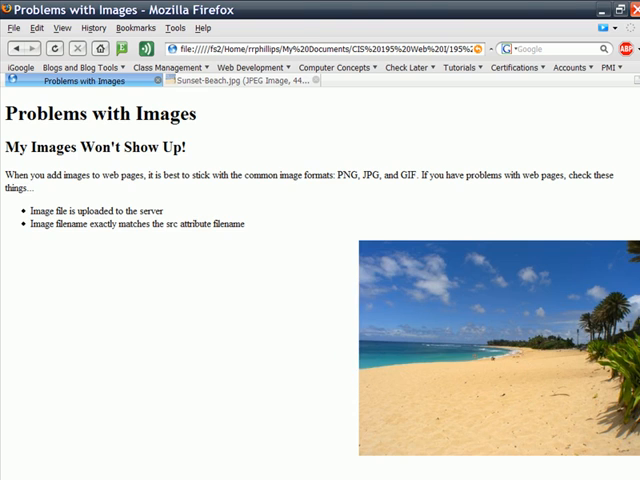
pyautogui.hotkey('alt', 'Tab')
pyautogui.click(188, 423)
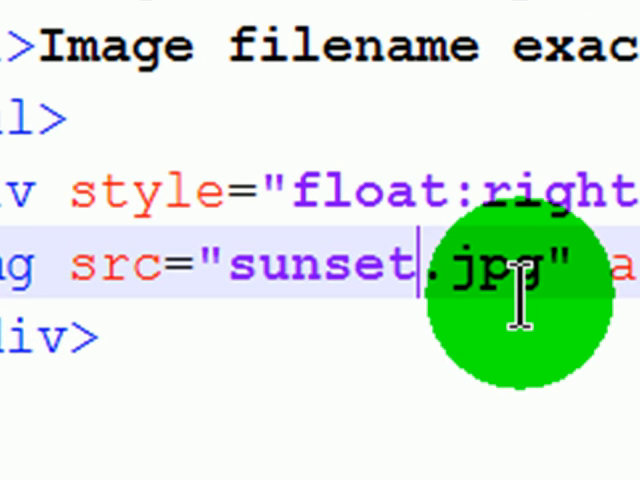
# - Misspell the source as sunsel.jpg and reload so only the alt text shows
pyautogui.press('BackSpace')
pyautogui.write(';')
pyautogui.press('BackSpace')
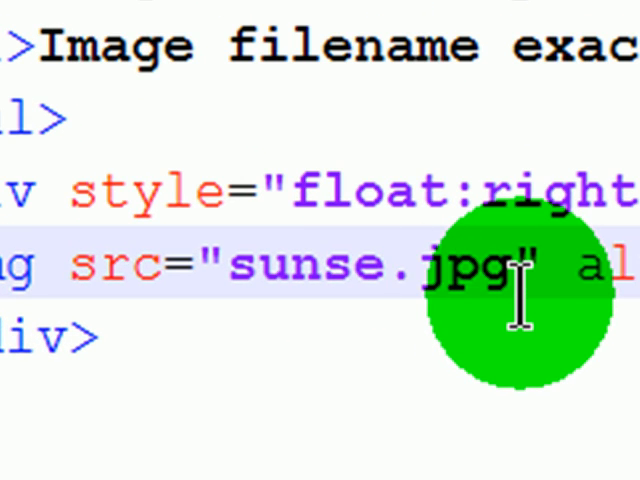
pyautogui.write('l')
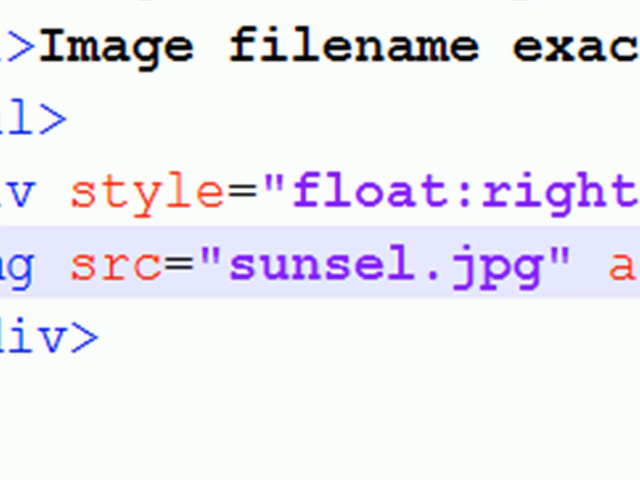
pyautogui.hotkey('alt', 'Tab')
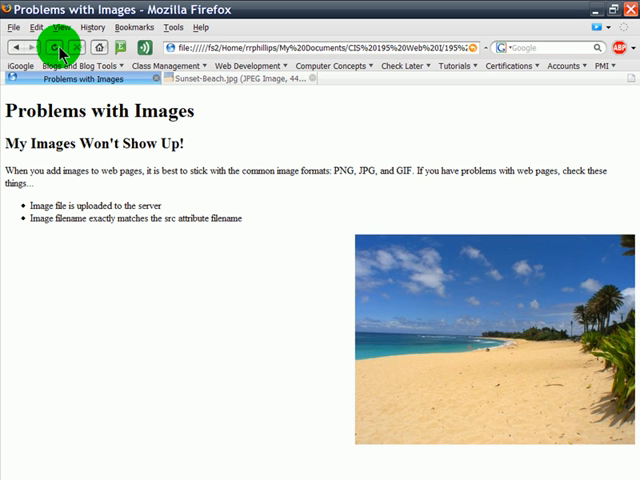
pyautogui.click(58, 50)
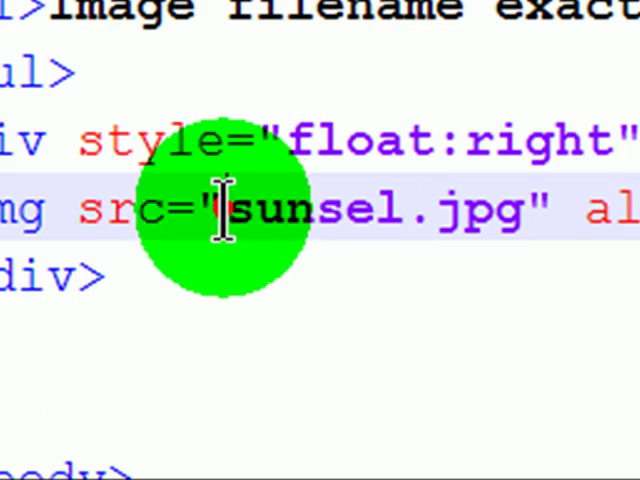
# - Correct the misspelled sunsel back to sunset.jpg in the img source
pyautogui.moveTo(222, 208); pyautogui.dragTo(400, 210)
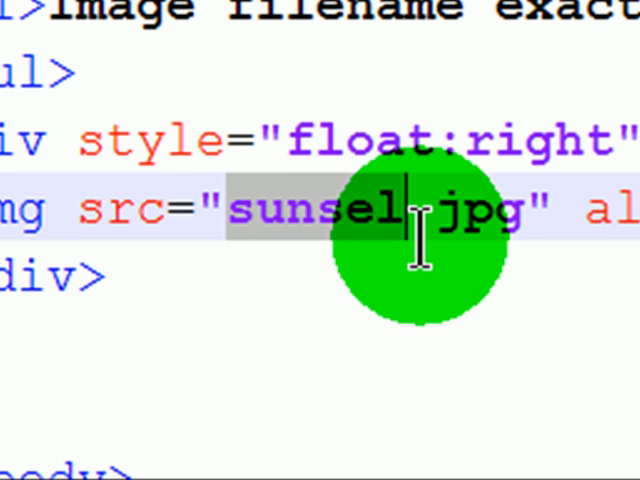
pyautogui.click(400, 212)
pyautogui.press('BackSpace')
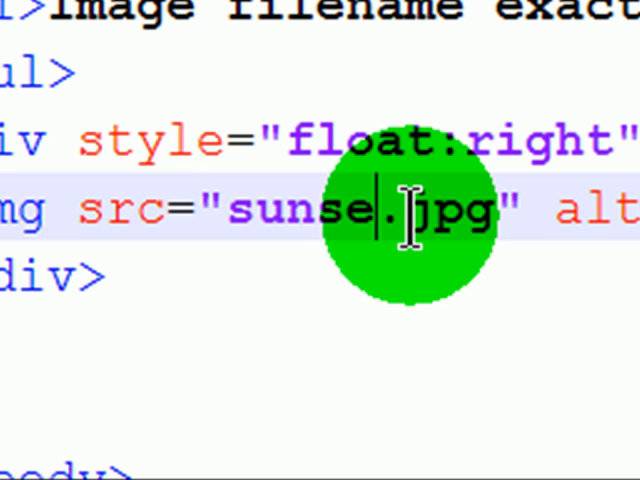
pyautogui.write('t')
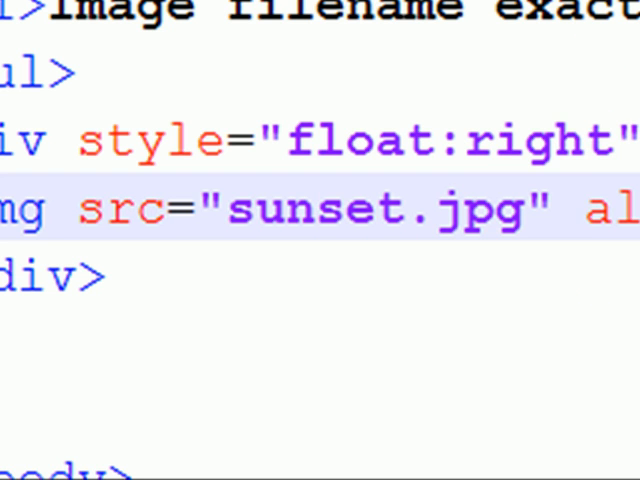
pyautogui.click(630, 90)
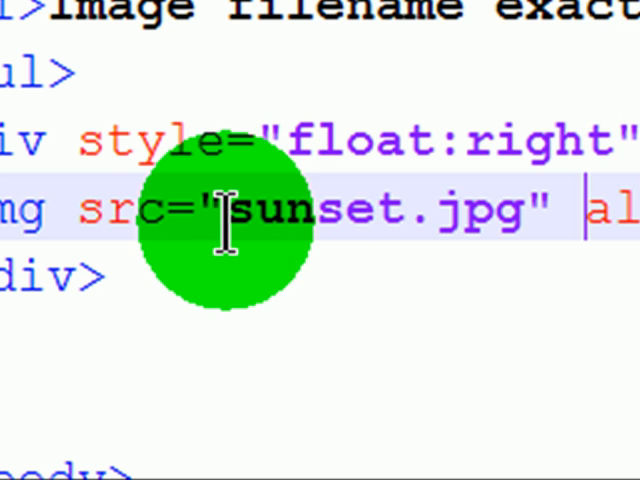
pyautogui.moveTo(228, 210); pyautogui.dragTo(525, 210)
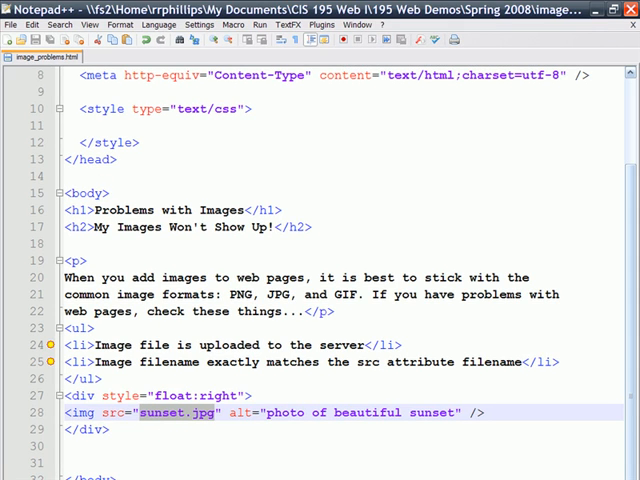
# - Reload the page in Firefox so the beach photo displays again
pyautogui.hotkey('alt', 'Tab')
pyautogui.click(54, 47)
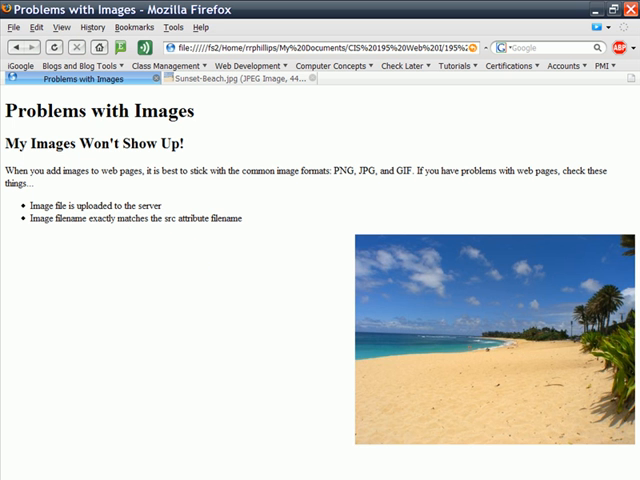
pyautogui.hotkey('alt', 'Tab')
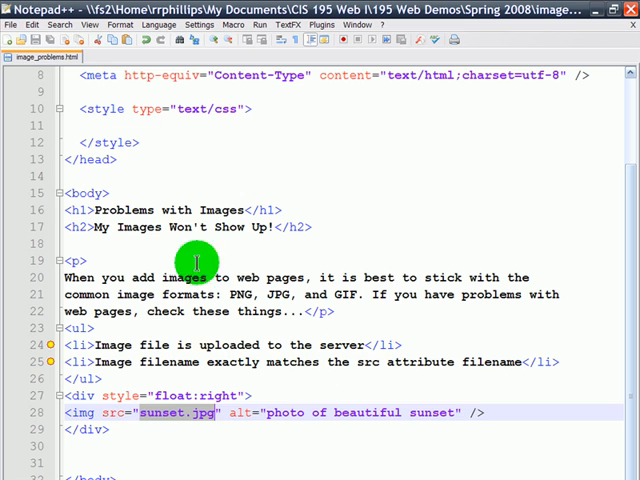
# - Save a copy of image_problems.html to the Desktop via Save As
pyautogui.click(12, 24)
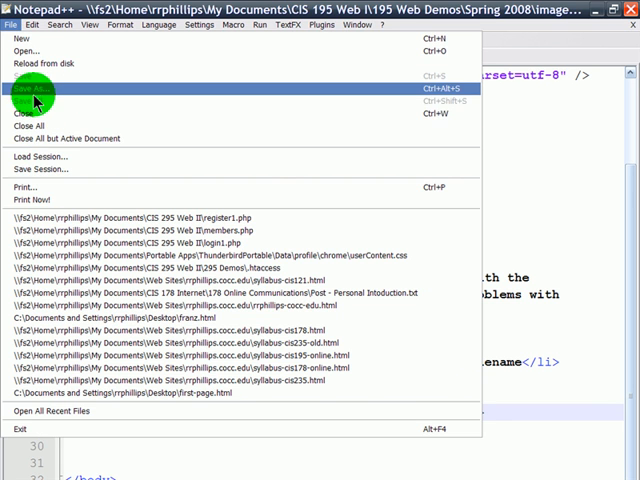
pyautogui.click(31, 88)
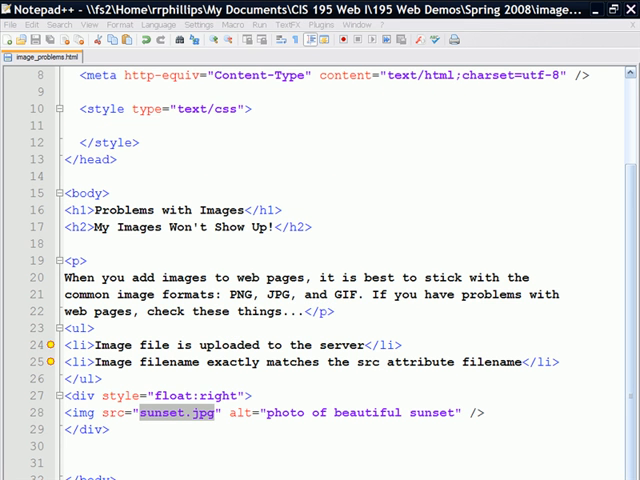
pyautogui.click(214, 255)
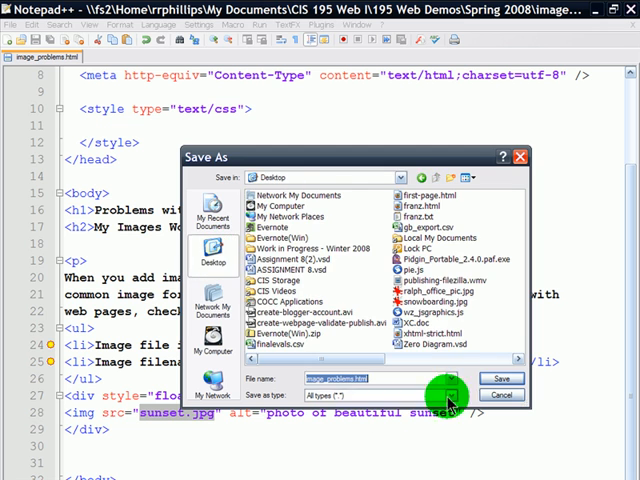
pyautogui.click(500, 379)
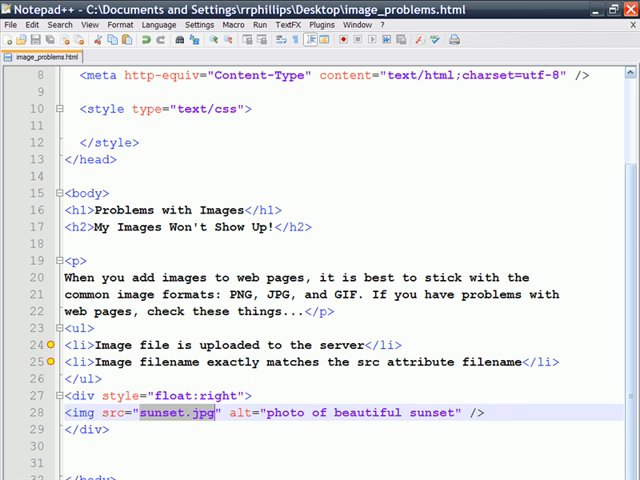
# - Open the Desktop copy of image_problems.html in Firefox, which shows only the alt text
pyautogui.hotkey('alt', 'Tab')
pyautogui.click(14, 27)
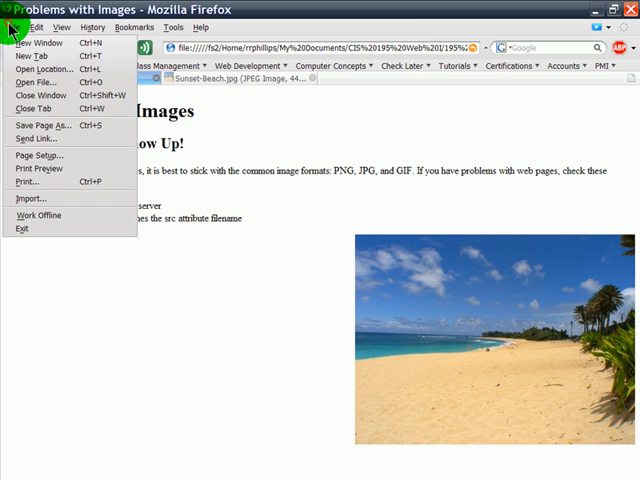
pyautogui.click(30, 82)
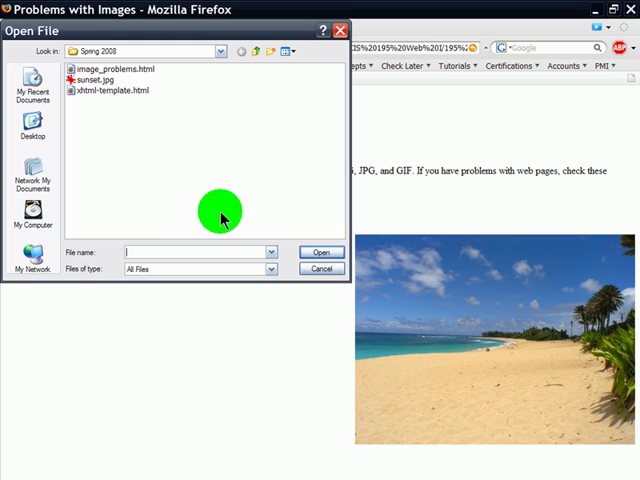
pyautogui.click(33, 130)
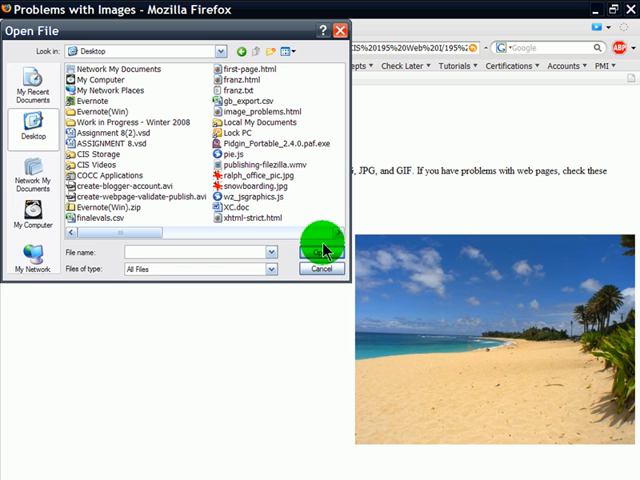
pyautogui.click(262, 111)
pyautogui.doubleClick(248, 118)
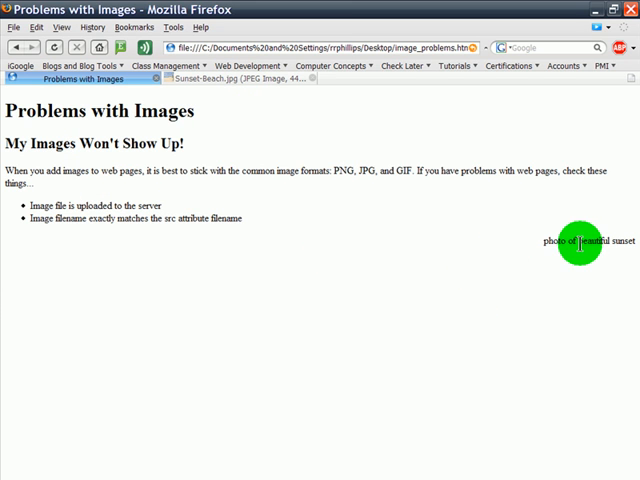
# - Go back to the Web Demos copy of the page and return to its source in Notepad++
pyautogui.click(15, 47)
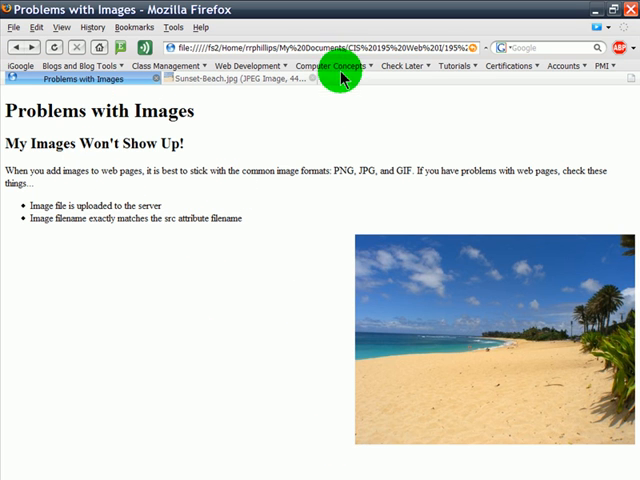
pyautogui.hotkey('alt', 'Tab')
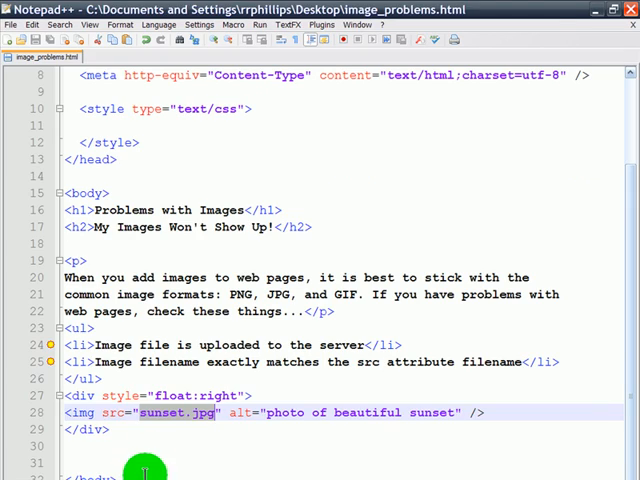
pyautogui.click(206, 429)
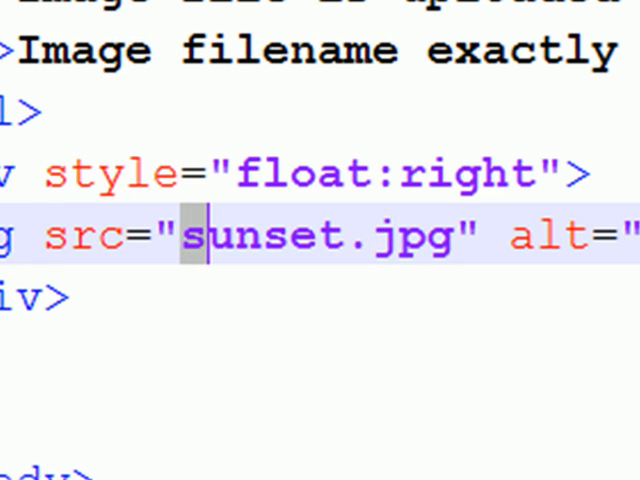
pyautogui.write('S')
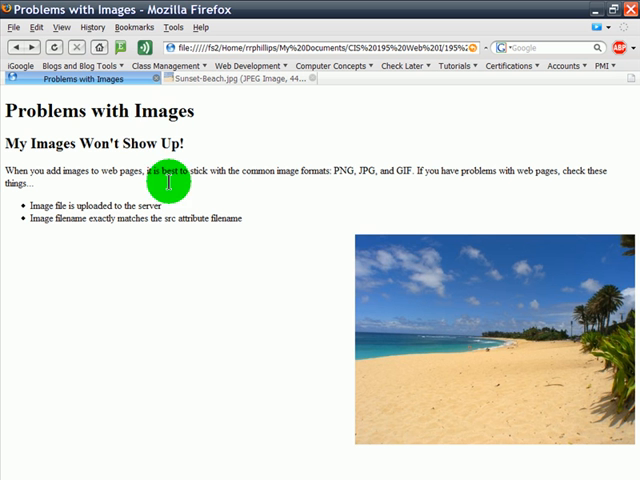
# - Reload the page with the capitalized Sunset.jpg source to show the broken image
pyautogui.click(56, 48)
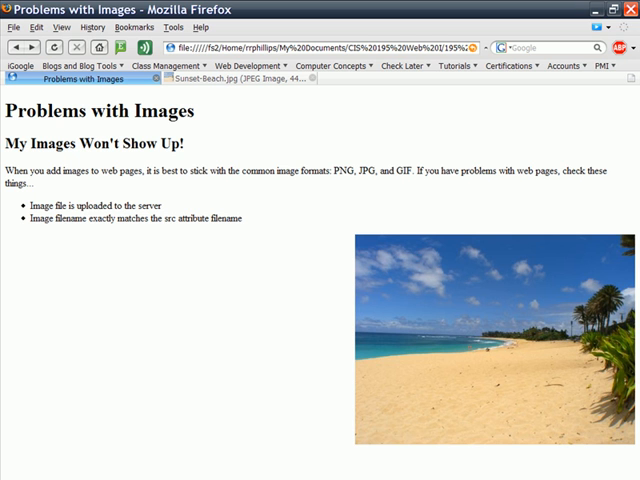
pyautogui.hotkey('alt', 'Tab')
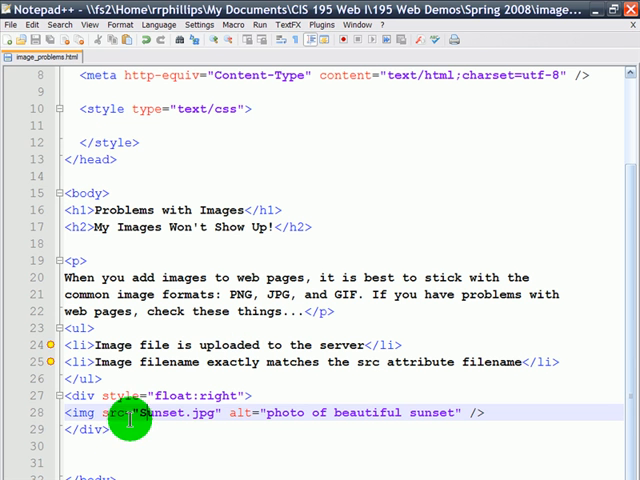
pyautogui.moveTo(140, 412); pyautogui.dragTo(215, 412)
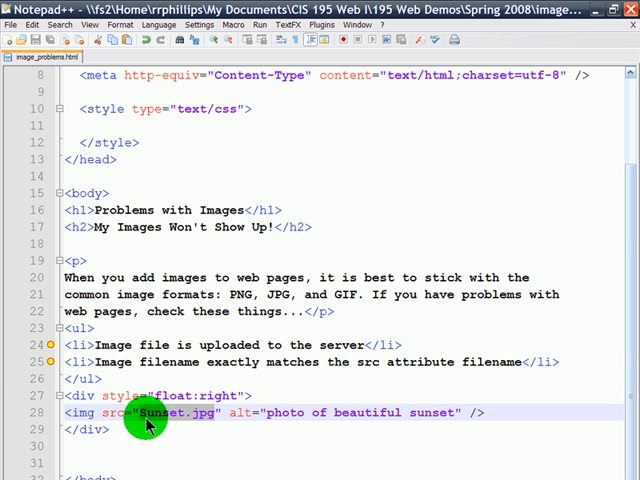
# - Change the capital S to lowercase sunset.jpg and reload so the photo shows
pyautogui.click(142, 412)
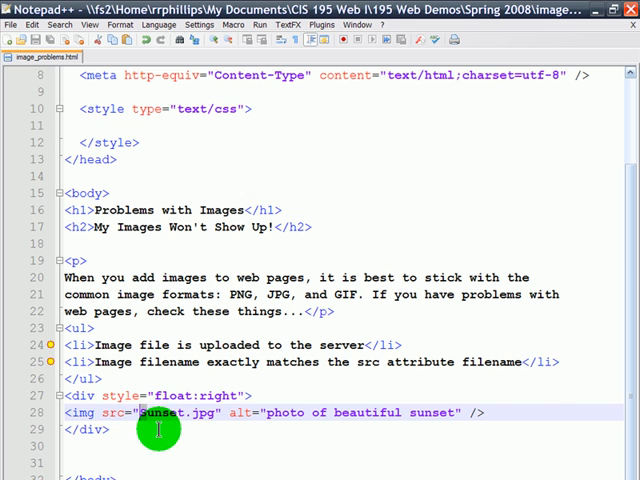
pyautogui.press('Delete')
pyautogui.write('s')
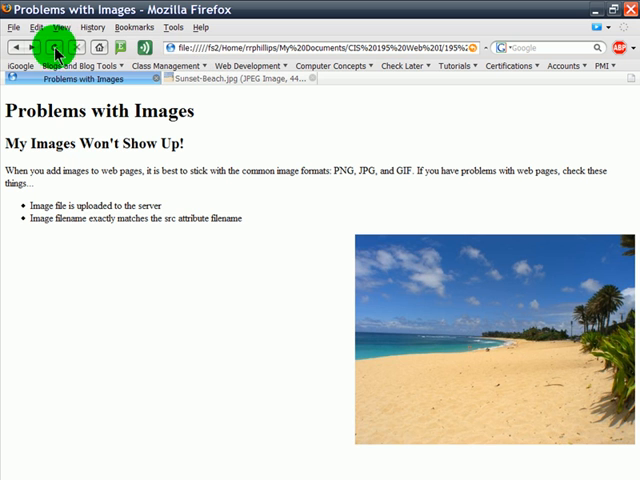
pyautogui.click(55, 47)
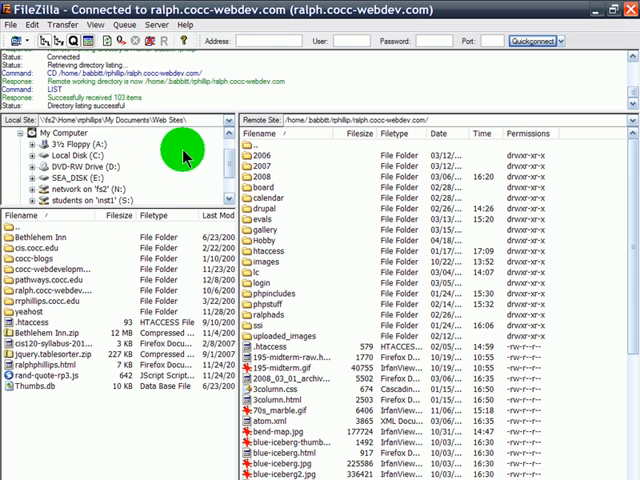
pyautogui.scroll(3, 230, 165)
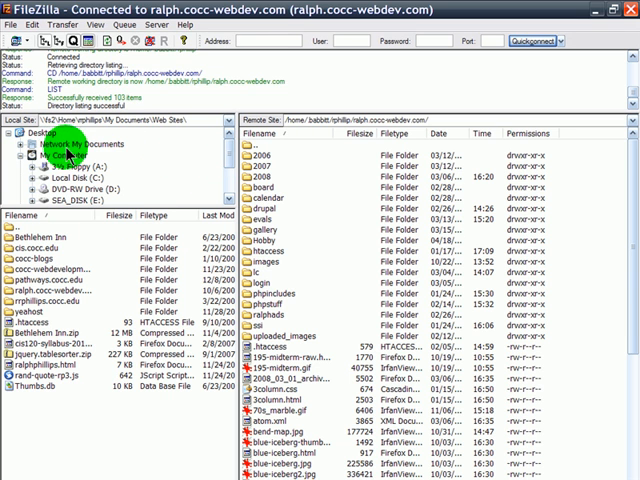
# - Open the course folder under My Documents in FileZilla and upload image_problems.html to the server
pyautogui.click(70, 146)
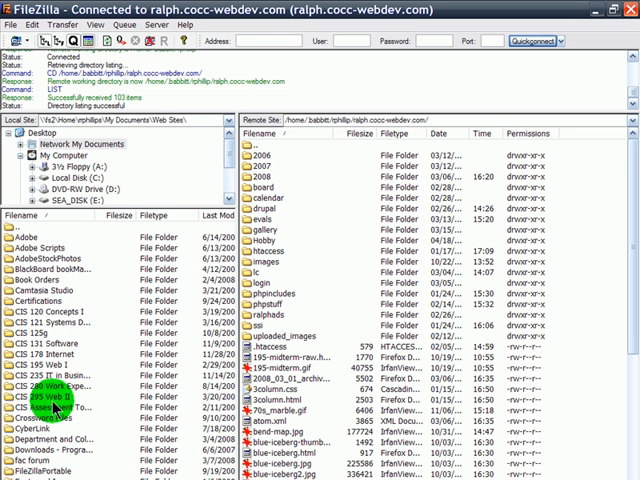
pyautogui.doubleClick(45, 390)
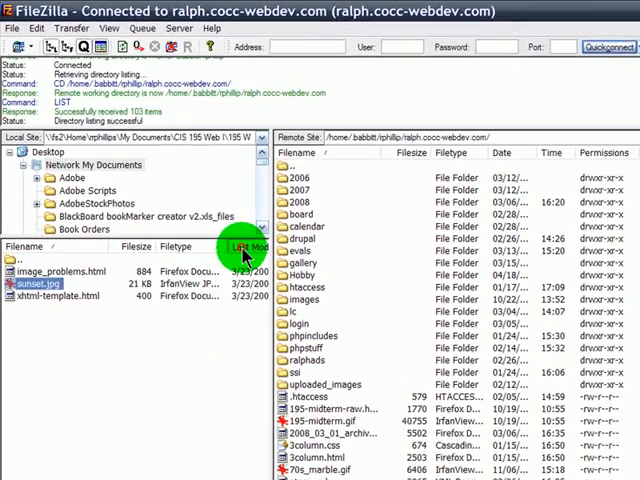
pyautogui.click(215, 216)
pyautogui.click(265, 270)
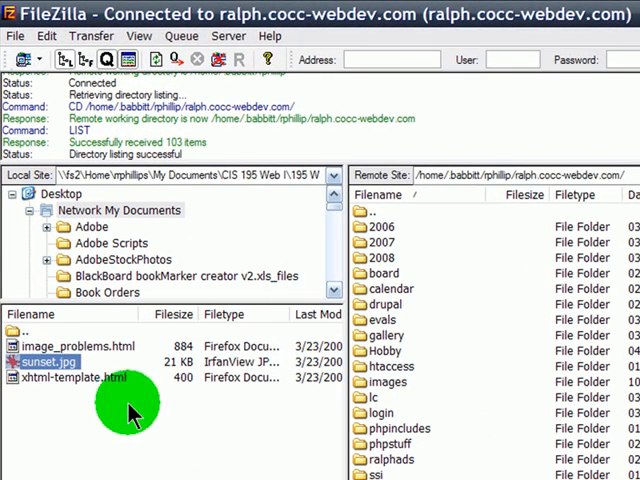
pyautogui.click(70, 348)
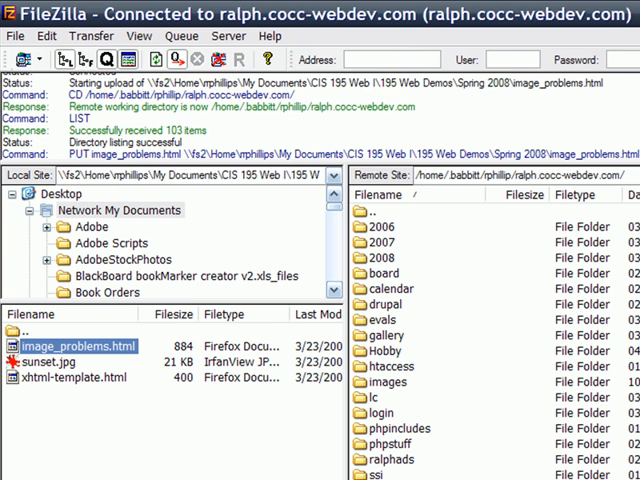
# - Load ralph.cocc-webdev.com/image_problems.html in Firefox, where only the photo's alt text shows
pyautogui.hotkey('alt', 'Tab')
pyautogui.write('ral')
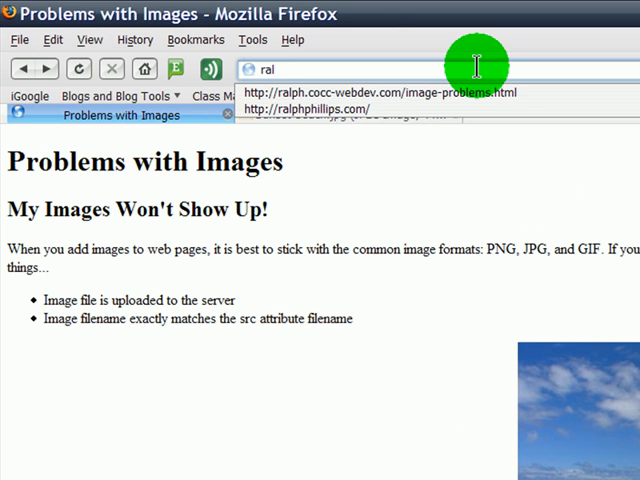
pyautogui.write('ph.cocc-webdev.com/image')
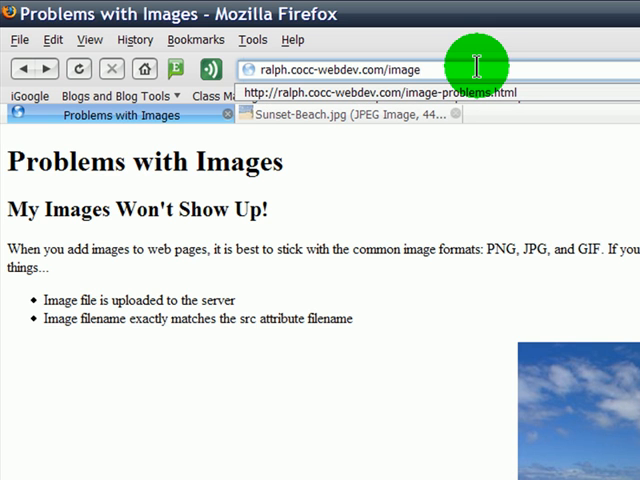
pyautogui.write('_pr')
pyautogui.write('oblems')
pyautogui.write('.html')
pyautogui.press('Return')
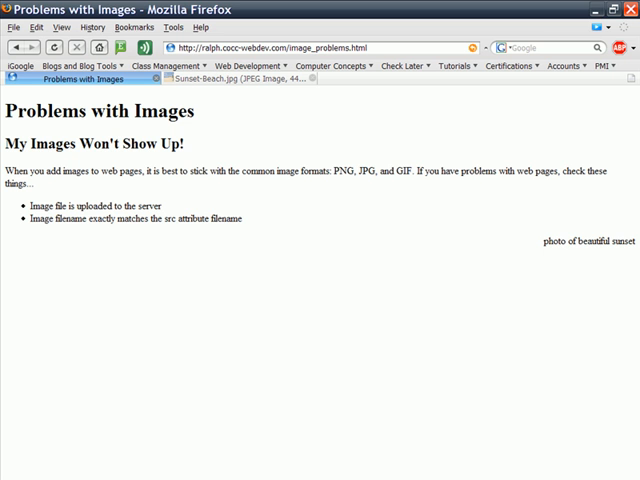
# - Upload sunset.jpg to the server via FileZilla and reload the live page to reveal the beach photo
pyautogui.hotkey('alt', 'Tab')
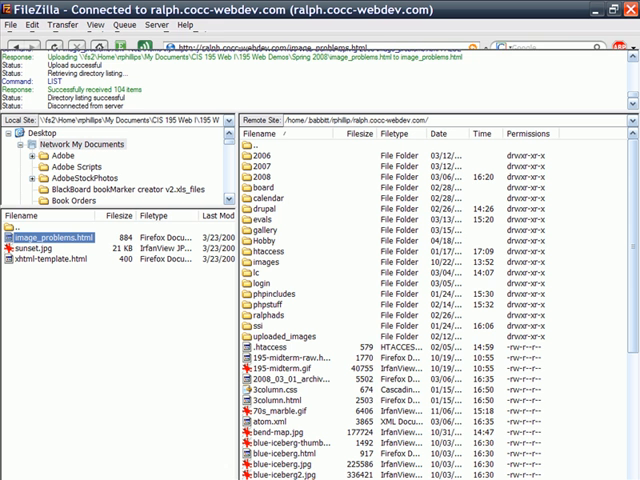
pyautogui.click(22, 248)
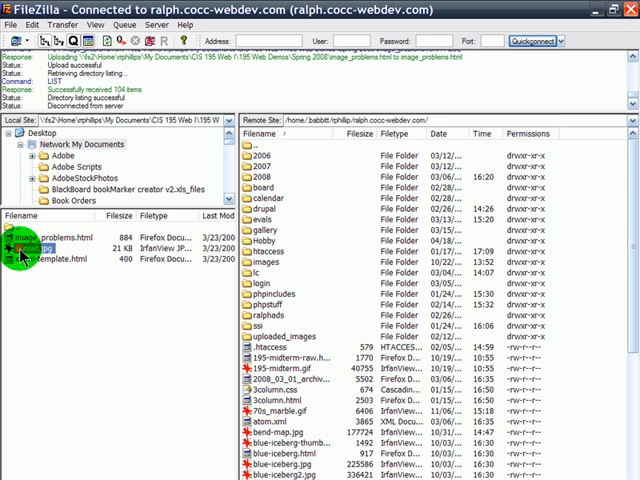
pyautogui.moveTo(22, 250); pyautogui.dragTo(320, 325)
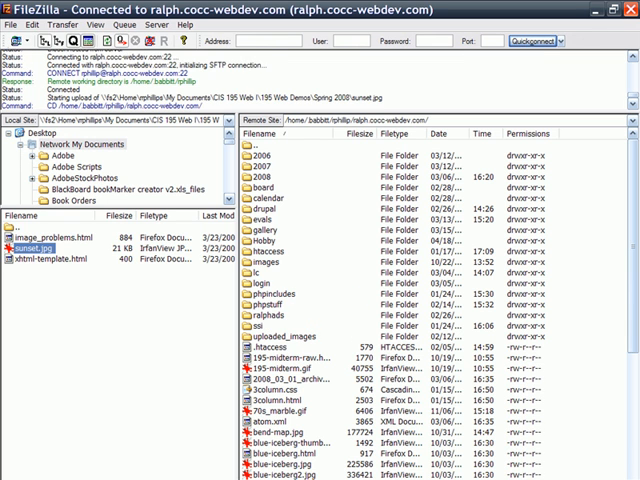
pyautogui.hotkey('alt', 'Tab')
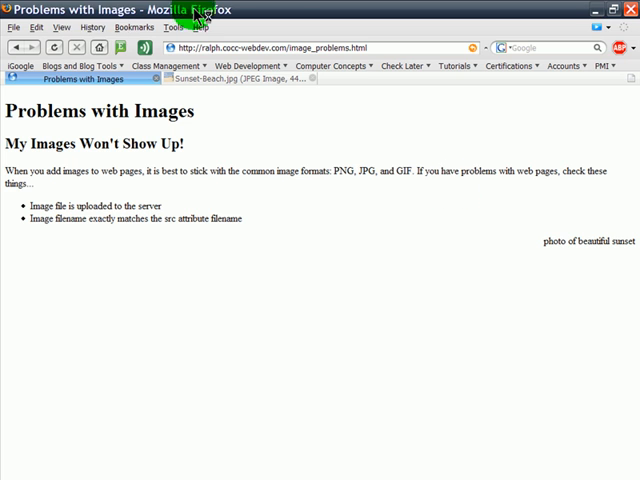
pyautogui.click(54, 48)
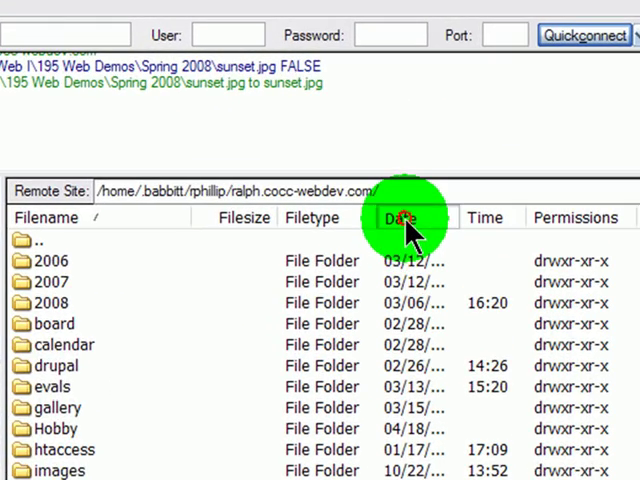
# - Sort remote files by Date and rename the server's sunset.jpg to sunset.JPG
pyautogui.click(410, 210)
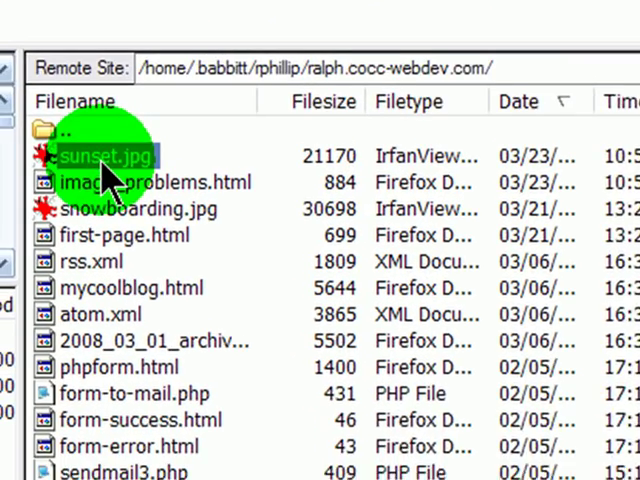
pyautogui.rightClick(92, 193)
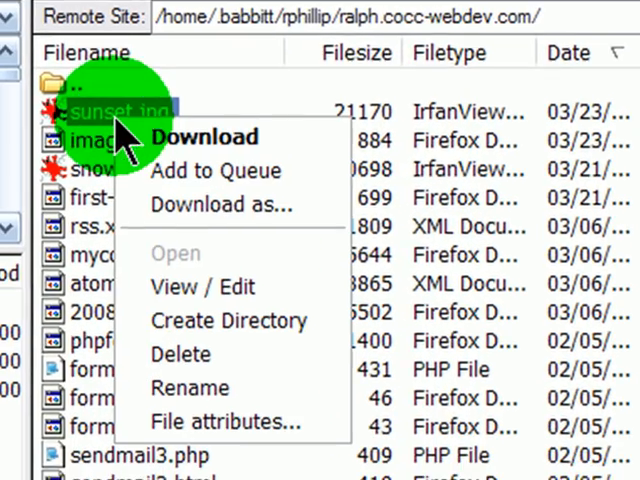
pyautogui.click(175, 390)
pyautogui.click(90, 112)
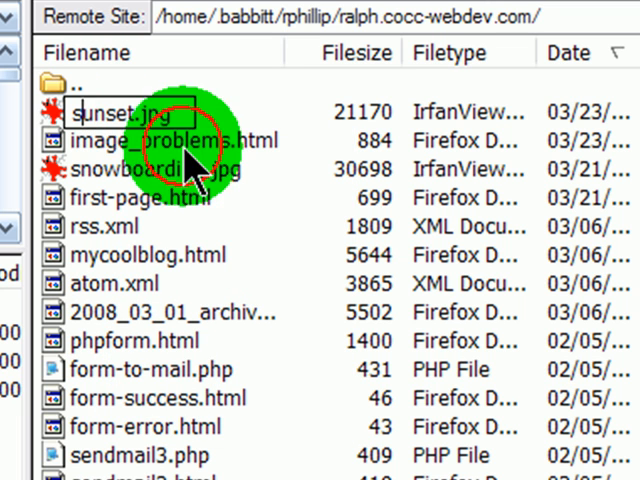
pyautogui.moveTo(143, 112); pyautogui.dragTo(195, 114)
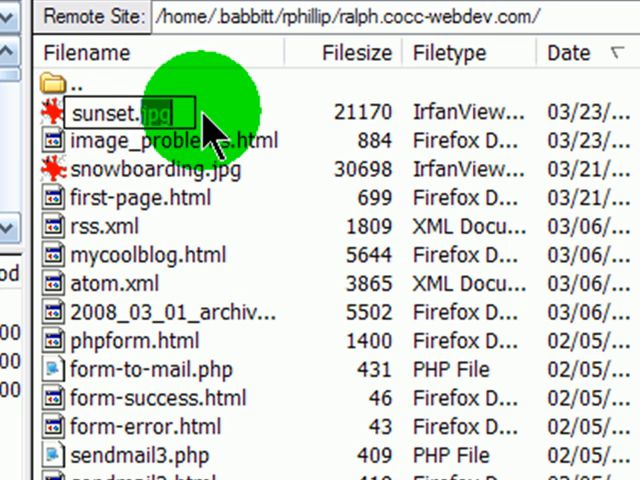
pyautogui.write('JPG')
pyautogui.press('Return')
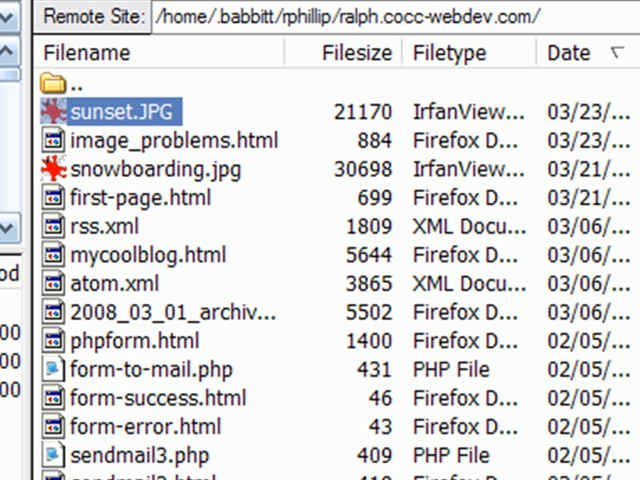
# - Reload the live page, now showing only alt text, and compare with the source in Notepad++
pyautogui.hotkey('alt', 'Tab')
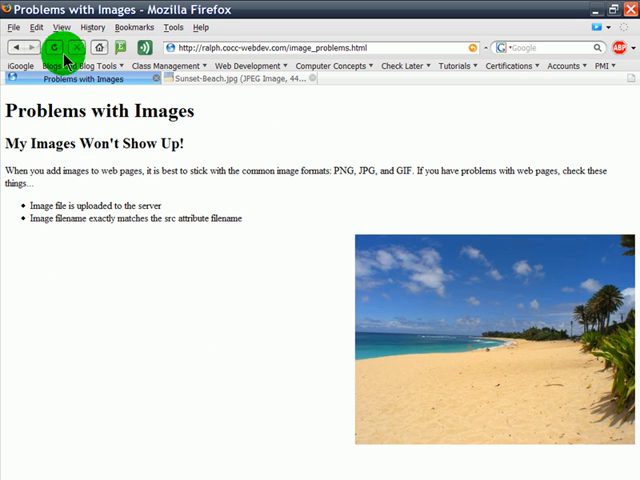
pyautogui.click(58, 47)
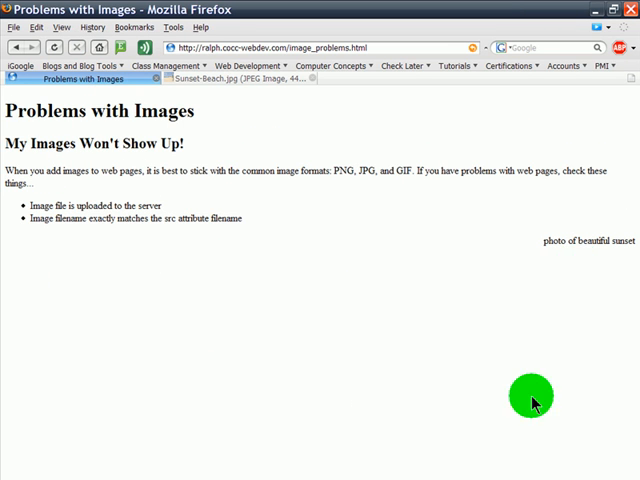
pyautogui.hotkey('alt', 'Tab')
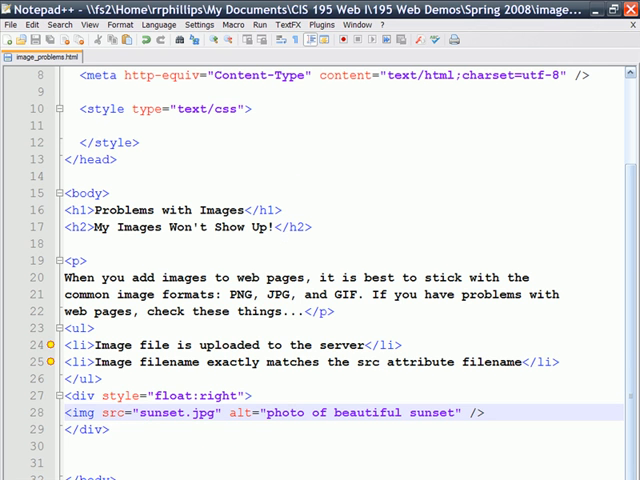
pyautogui.hotkey('alt', 'Tab')
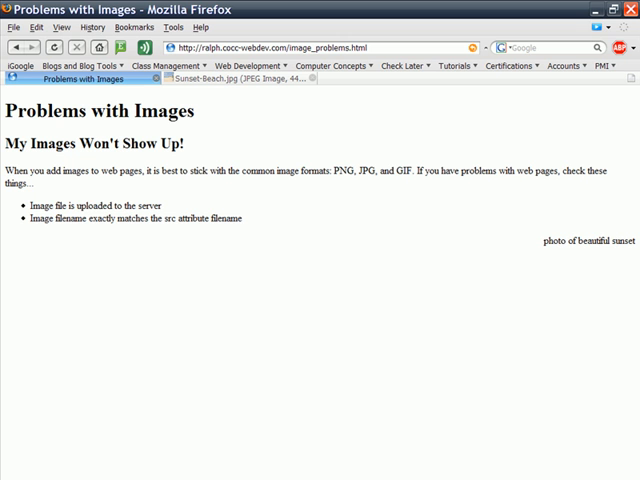
# - Begin renaming the server's sunset.JPG back to lowercase in FileZilla's remote list
pyautogui.hotkey('alt', 'Tab')
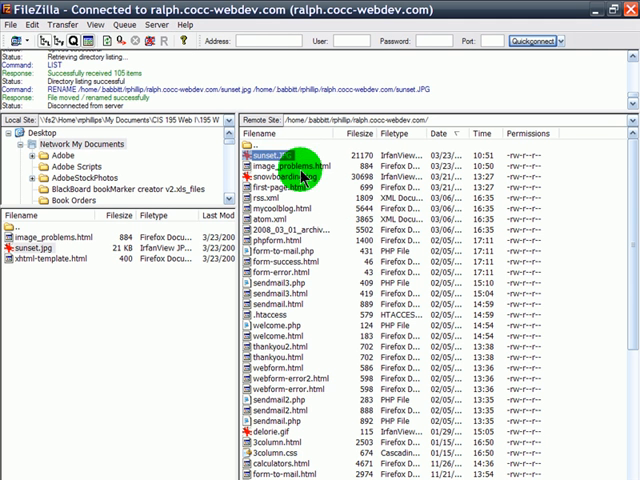
pyautogui.click(272, 156)
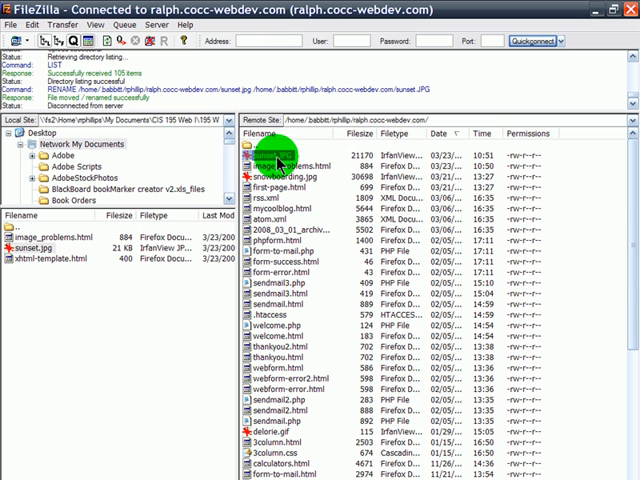
pyautogui.rightClick(277, 158)
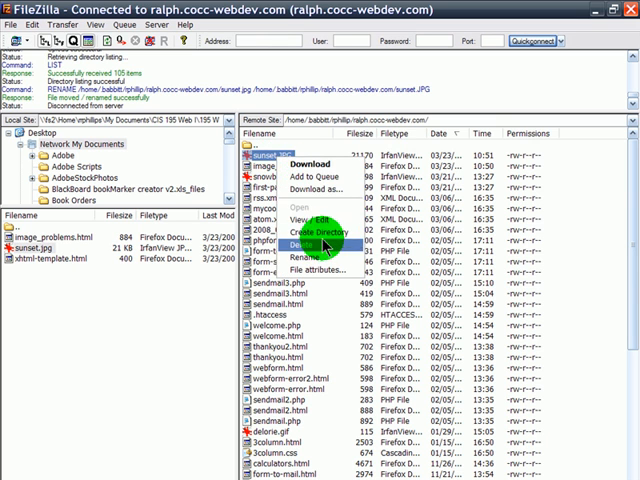
pyautogui.click(326, 258)
pyautogui.write('sunset.jpg')
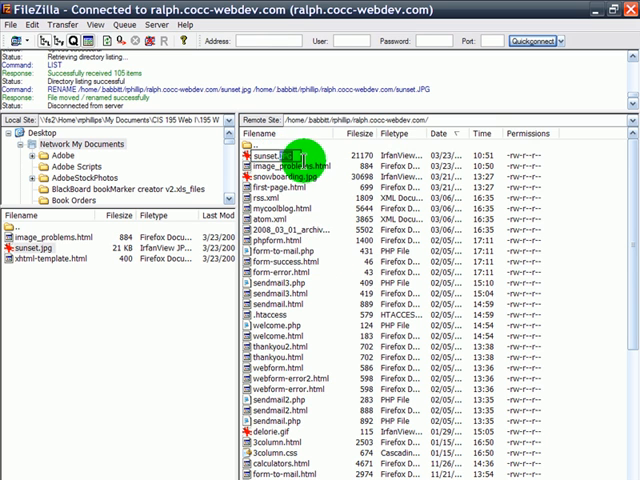